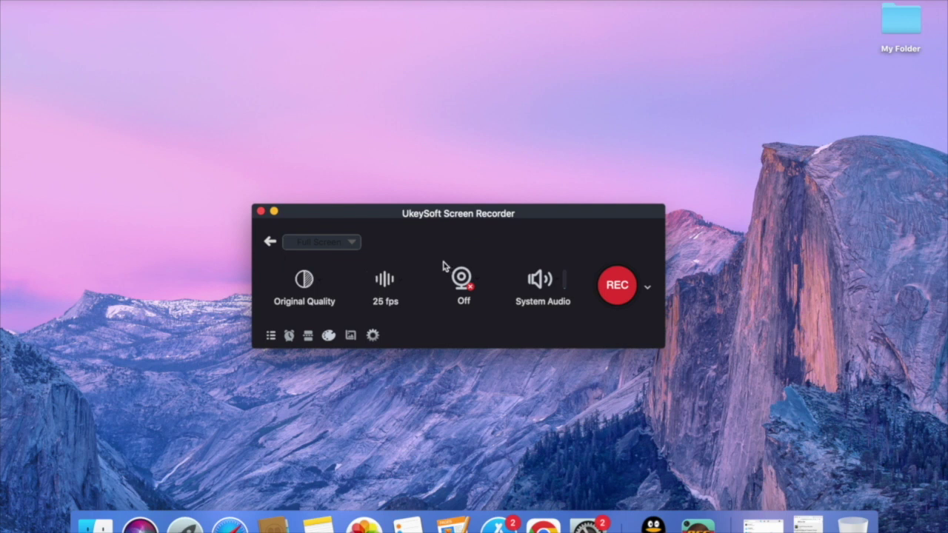
Make a short full-screen recording with system audio, stop it and close the file list.
{"action": "left_click", "coordinate": [455, 217]}
{"action": "left_click_drag", "start_coordinate": [455, 217], "coordinate": [503, 265]}
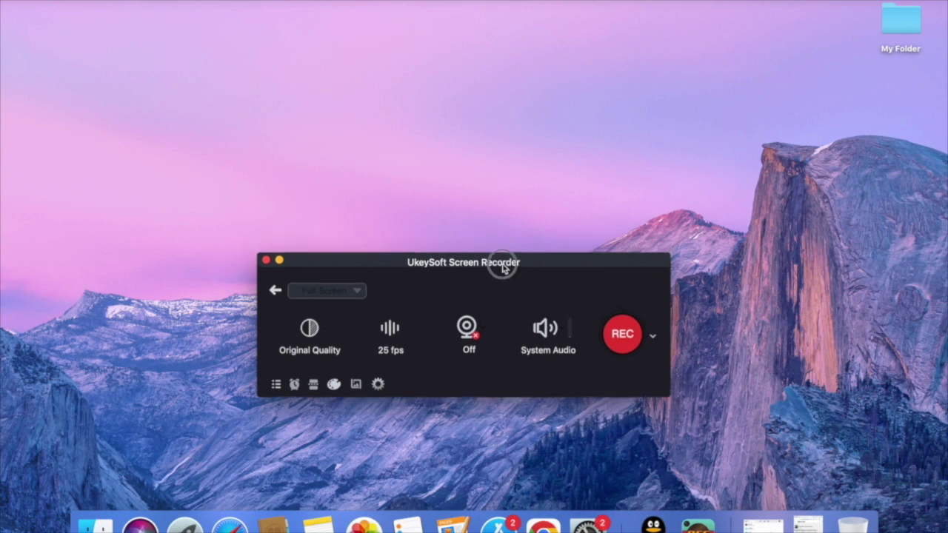
{"action": "left_click", "coordinate": [626, 335]}
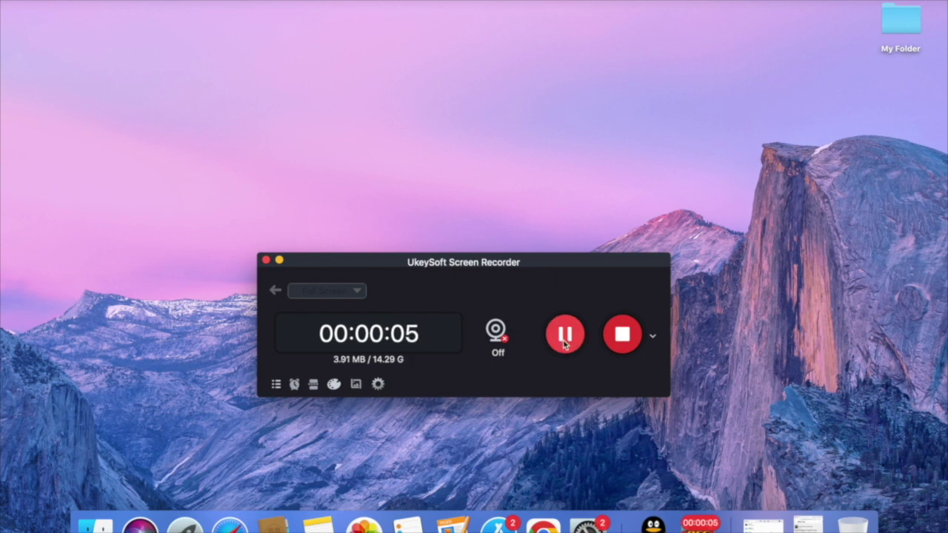
{"action": "left_click", "coordinate": [623, 336]}
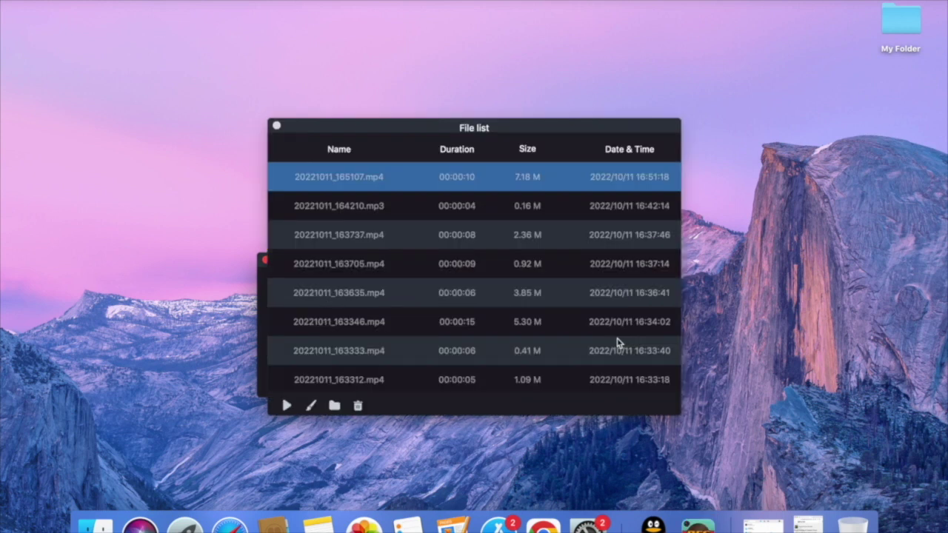
{"action": "left_click", "coordinate": [277, 126]}
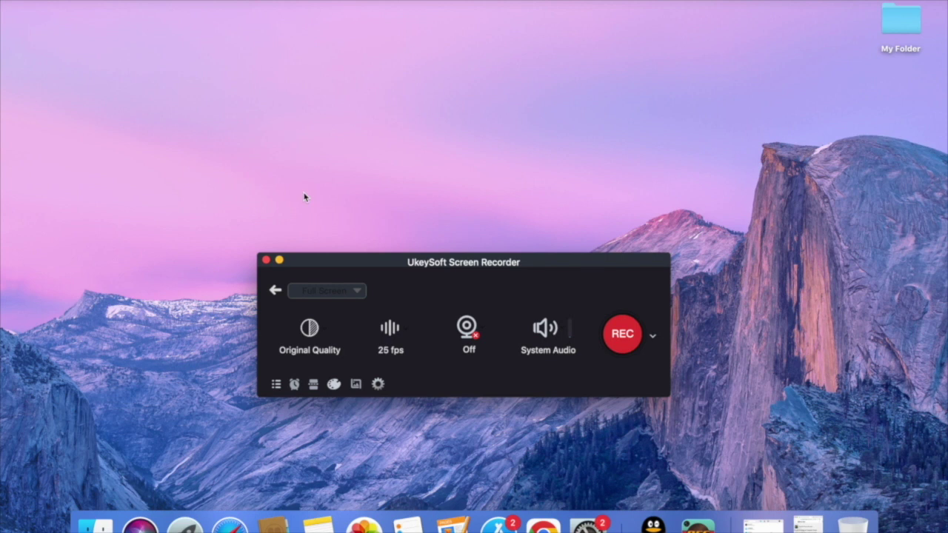
Record a Custom Area of about 647x337 in the upper middle of the desktop, stop the recording and close the file list.
{"action": "left_click", "coordinate": [274, 288]}
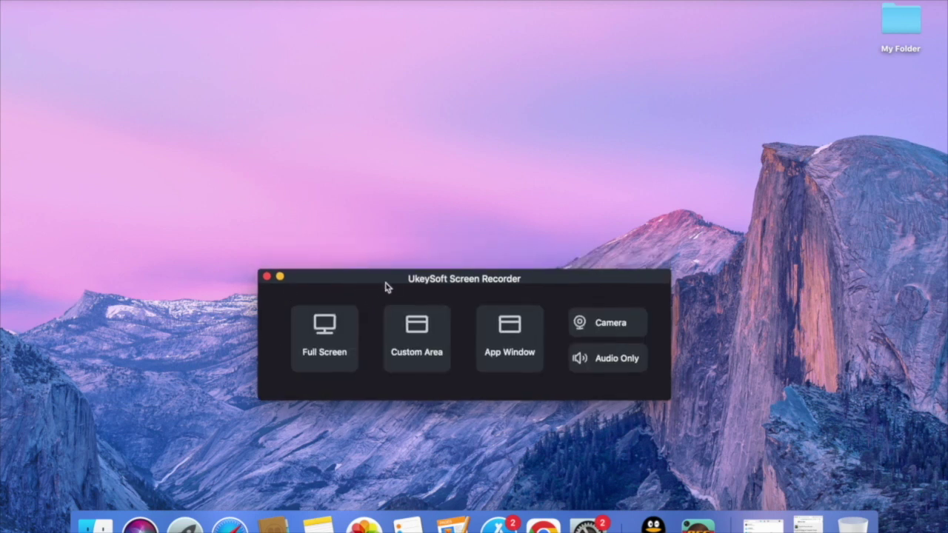
{"action": "left_click", "coordinate": [416, 329]}
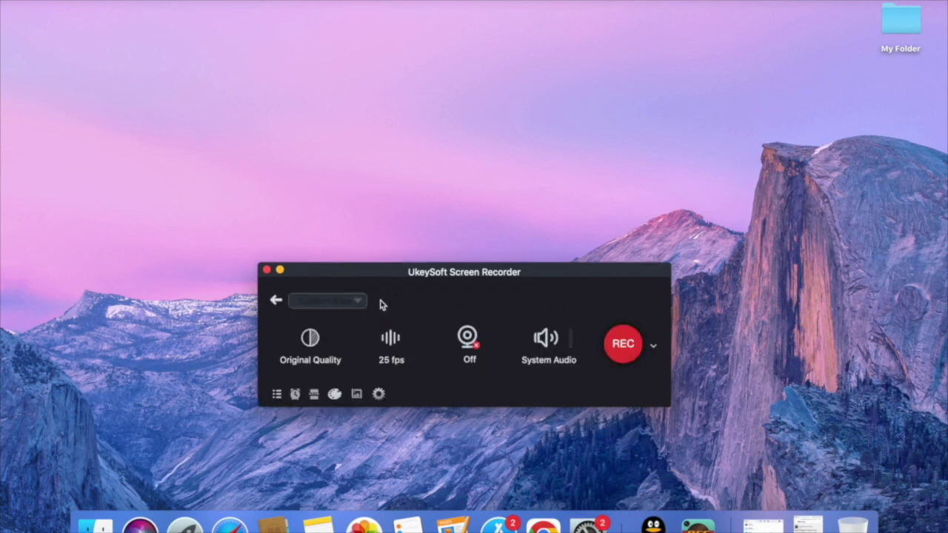
{"action": "left_click_drag", "start_coordinate": [383, 275], "coordinate": [392, 296]}
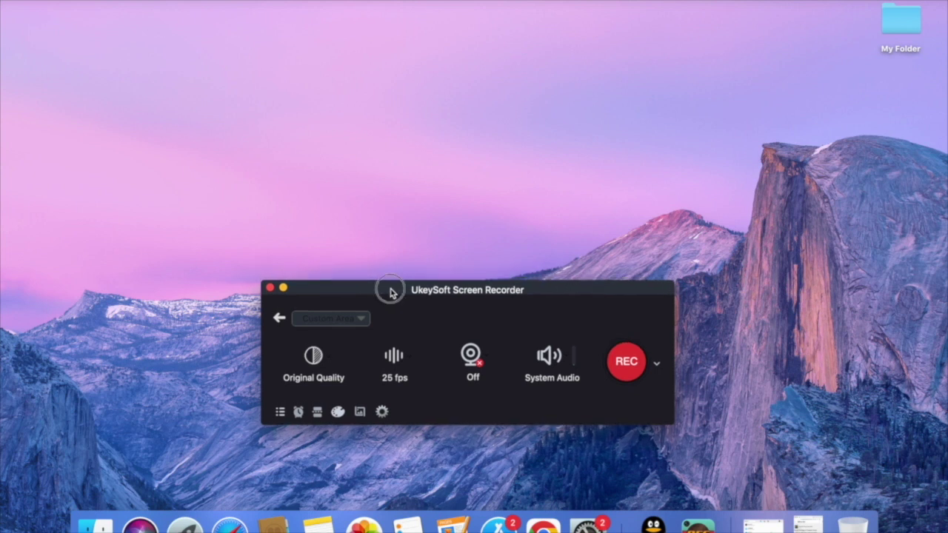
{"action": "left_click", "coordinate": [628, 362]}
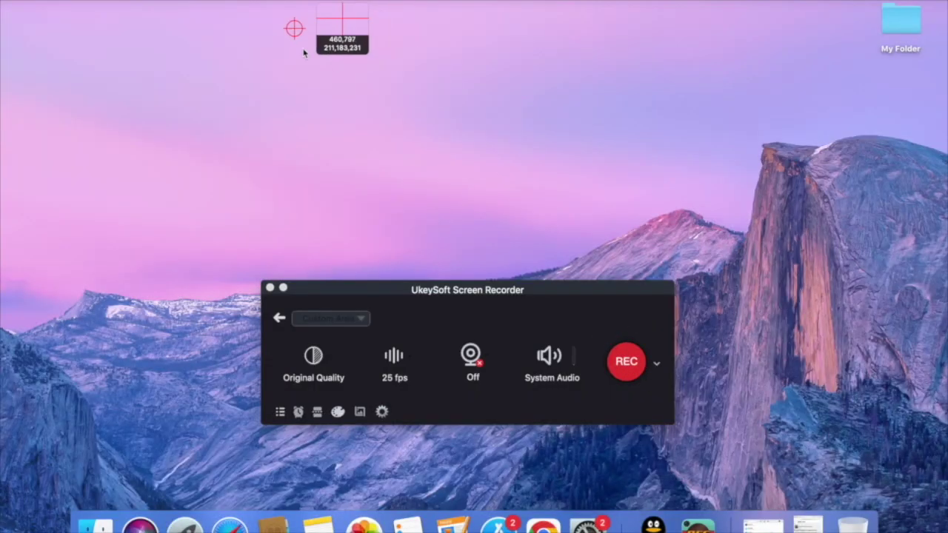
{"action": "left_click_drag", "start_coordinate": [281, 44], "coordinate": [642, 265]}
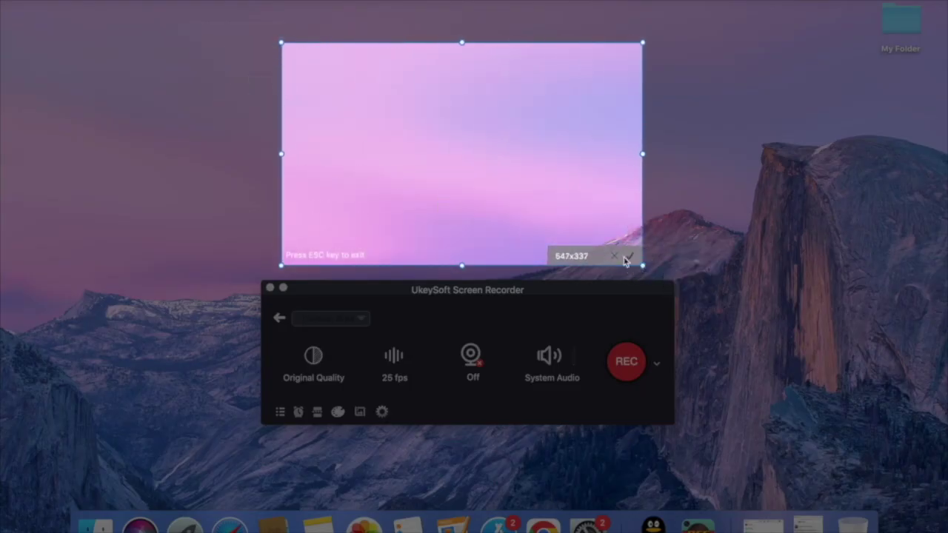
{"action": "left_click", "coordinate": [629, 257]}
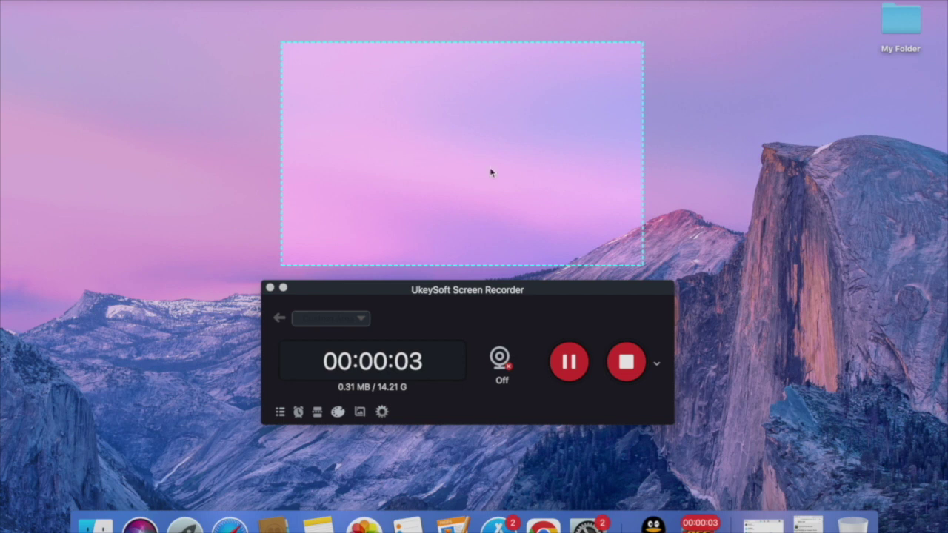
{"action": "left_click", "coordinate": [626, 361]}
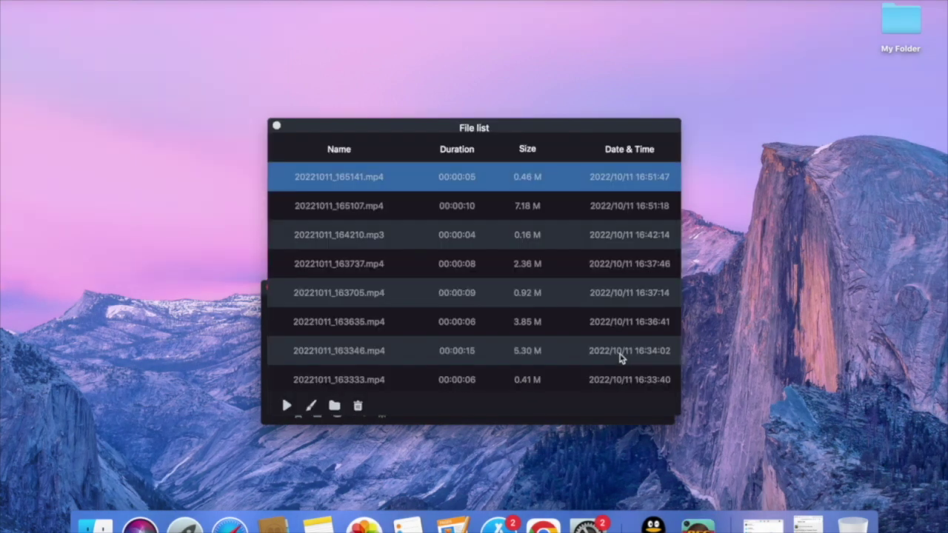
{"action": "left_click", "coordinate": [275, 128]}
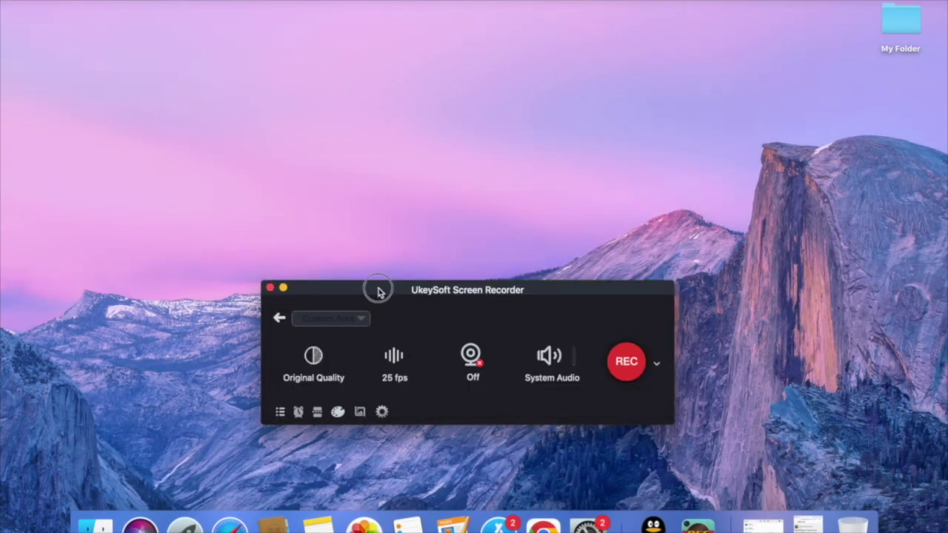
Switch the recorder to App Window mode and arrange it beside the browser window so the two do not overlap.
{"action": "left_click", "coordinate": [282, 326]}
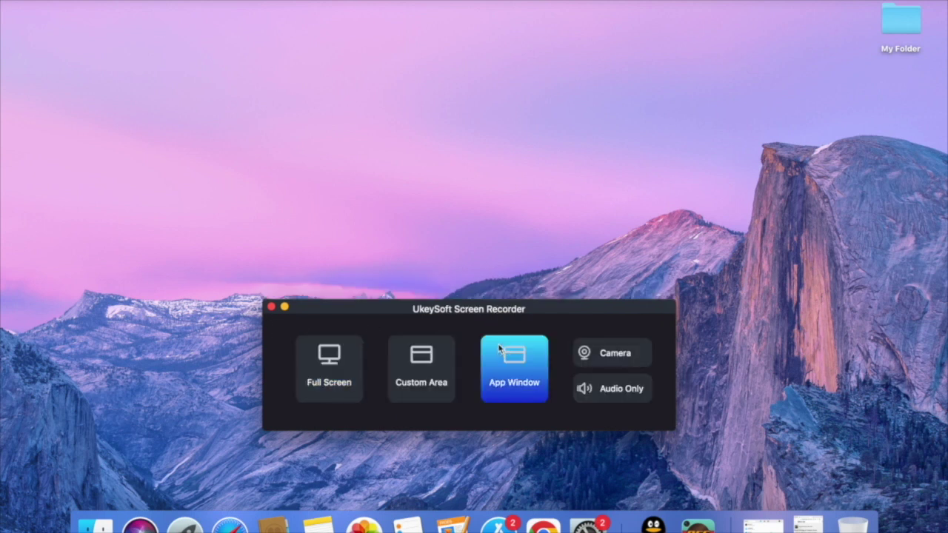
{"action": "left_click", "coordinate": [517, 366]}
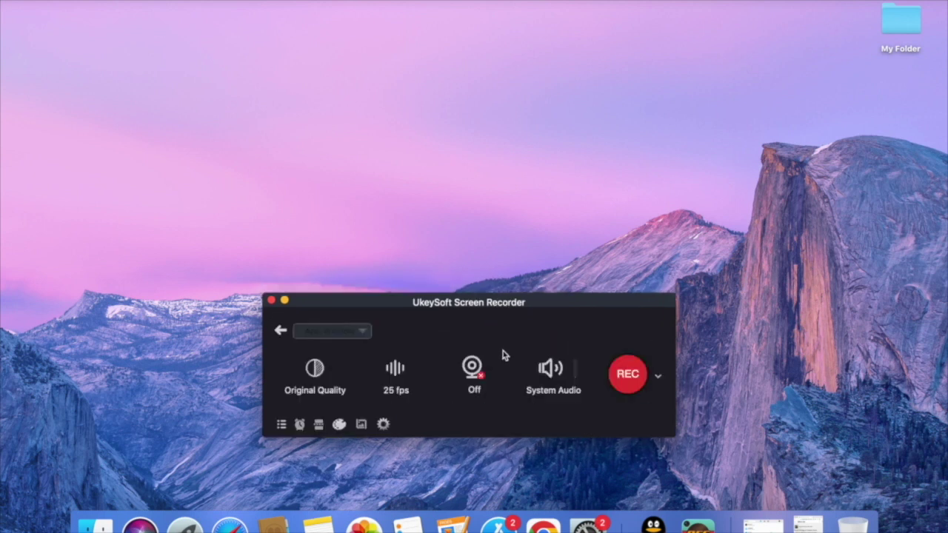
{"action": "left_click_drag", "start_coordinate": [505, 310], "coordinate": [533, 315]}
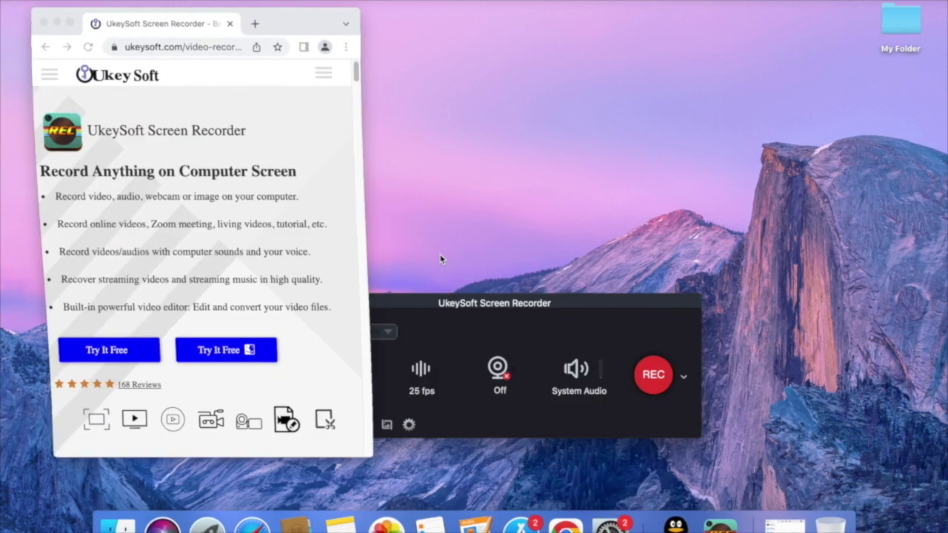
{"action": "left_click_drag", "start_coordinate": [284, 21], "coordinate": [296, 25]}
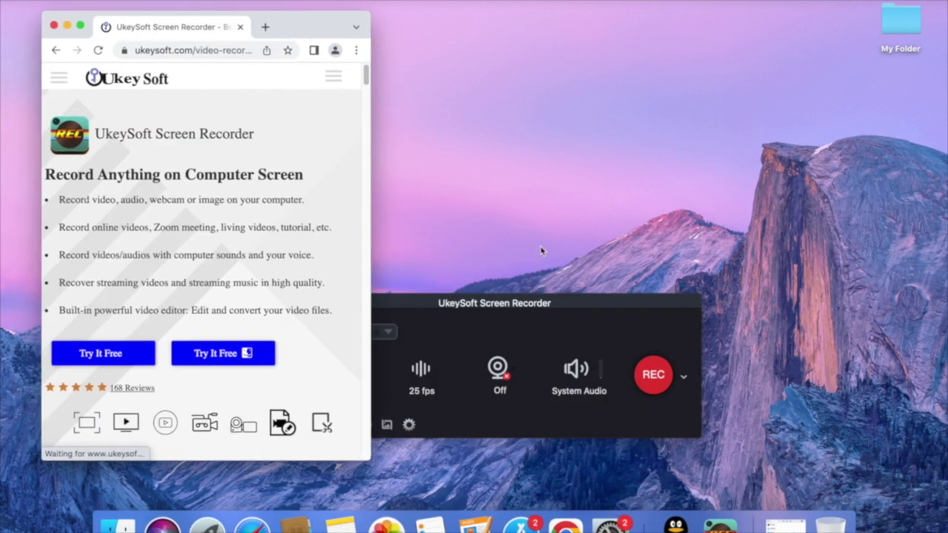
{"action": "left_click_drag", "start_coordinate": [565, 312], "coordinate": [745, 299]}
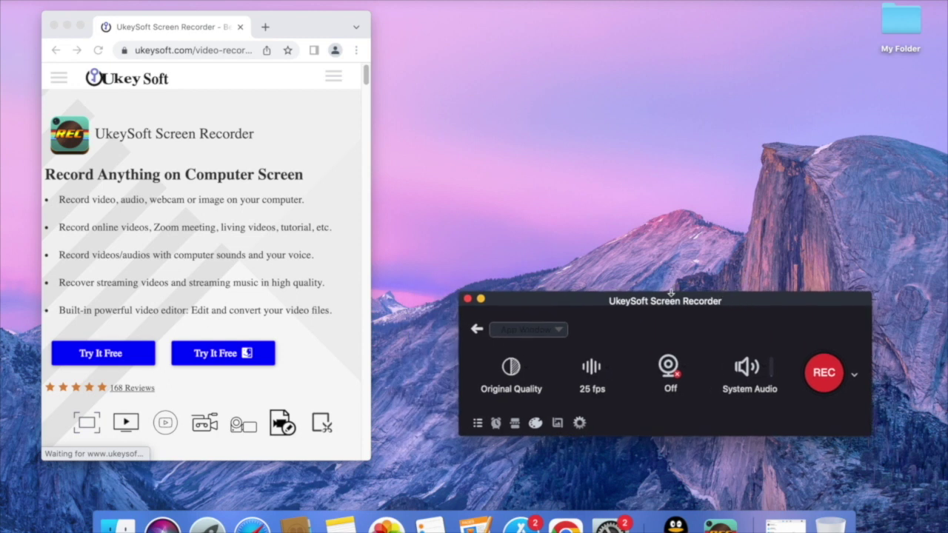
Record the browser window showing the UkeySoft page, stop the recording and close the file list.
{"action": "left_click", "coordinate": [827, 375]}
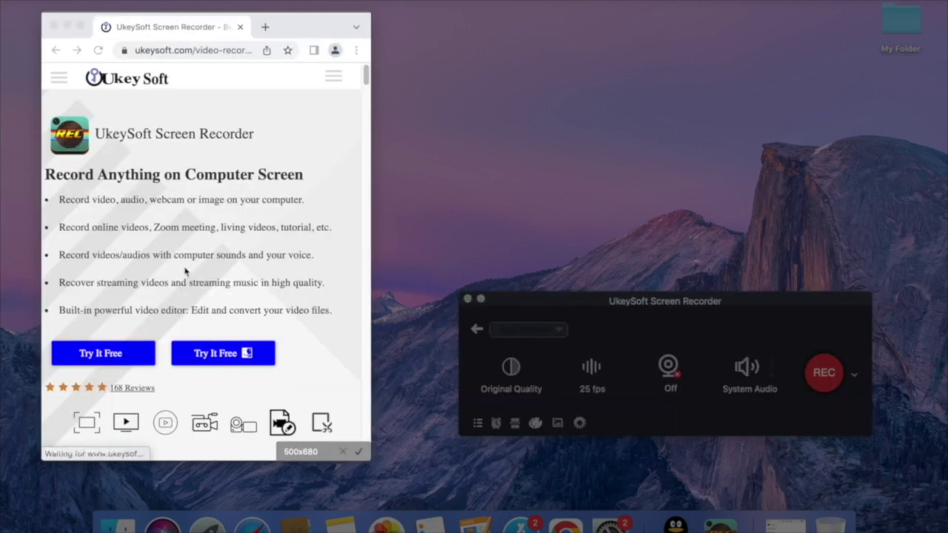
{"action": "left_click", "coordinate": [305, 128]}
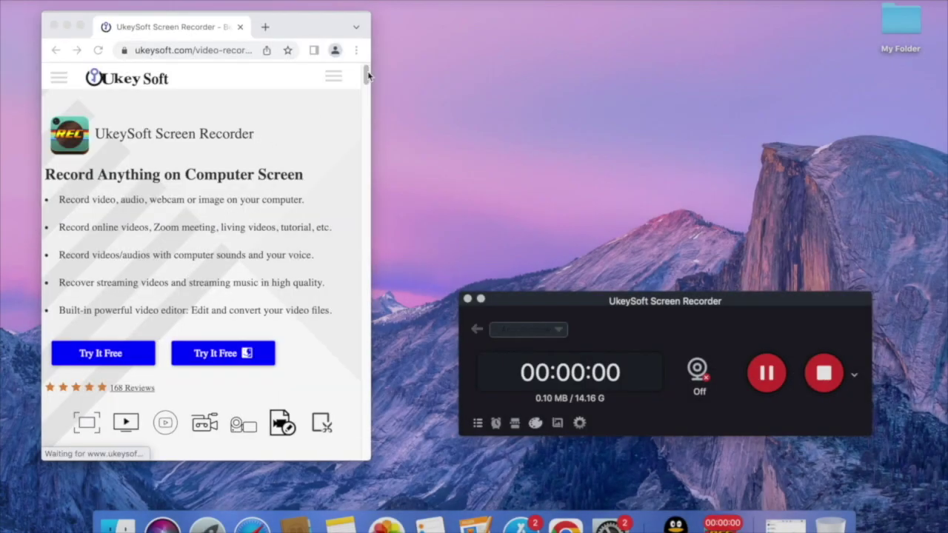
{"action": "mouse_move", "coordinate": [367, 78]}
{"action": "left_mouse_down"}
{"action": "mouse_move", "coordinate": [366, 110]}
{"action": "mouse_move", "coordinate": [367, 79]}
{"action": "mouse_move", "coordinate": [368, 86]}
{"action": "left_mouse_up"}
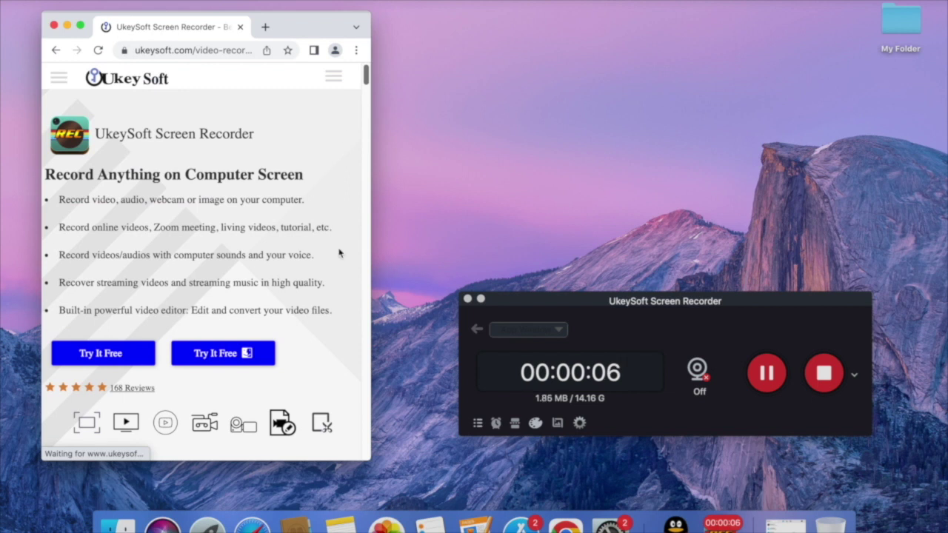
{"action": "left_click", "coordinate": [840, 380]}
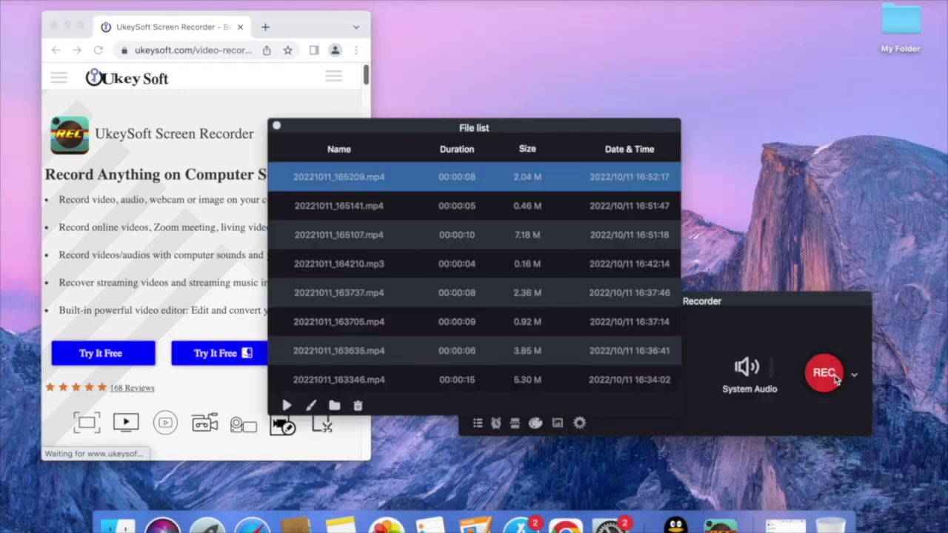
{"action": "left_click", "coordinate": [275, 127]}
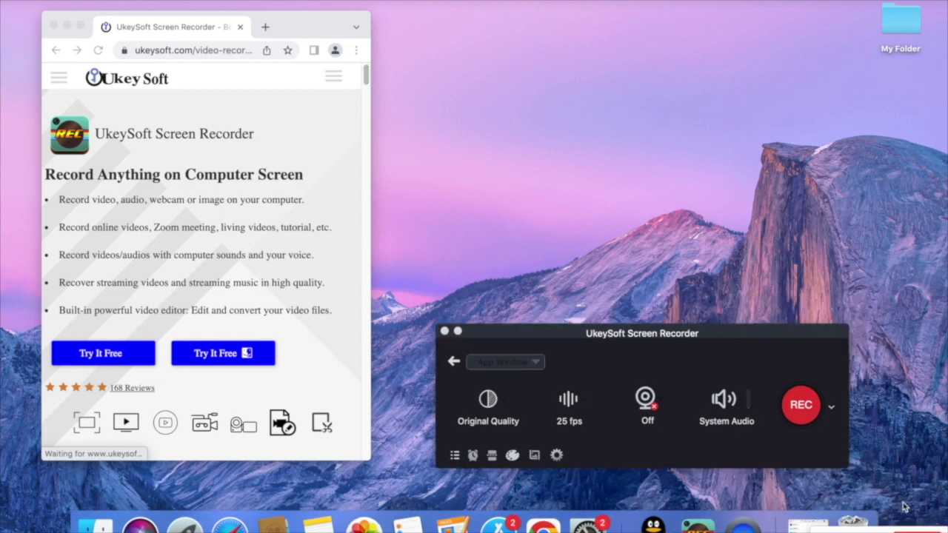
Put away the browser window and switch the recorder to Audio Only mode.
{"action": "left_click", "coordinate": [455, 362]}
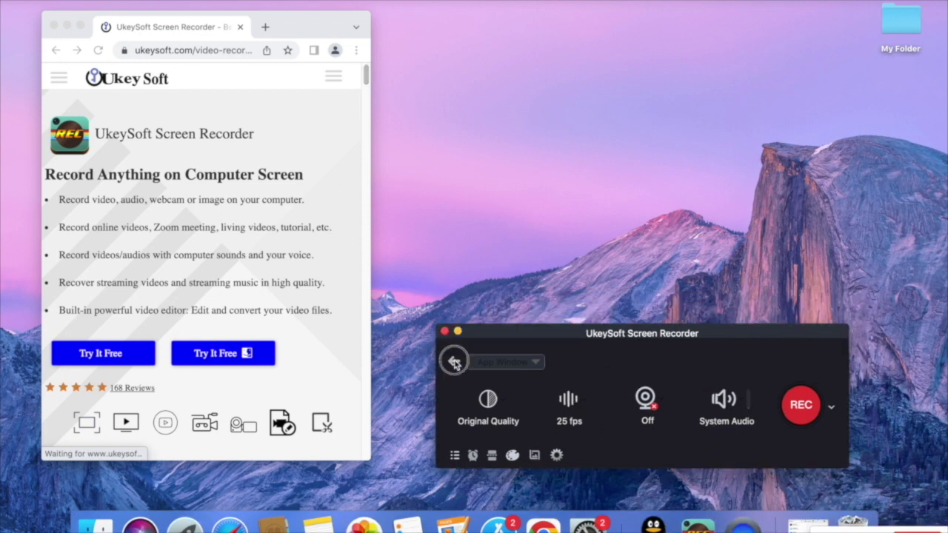
{"action": "left_click", "coordinate": [66, 26]}
{"action": "left_click_drag", "start_coordinate": [614, 352], "coordinate": [483, 237]}
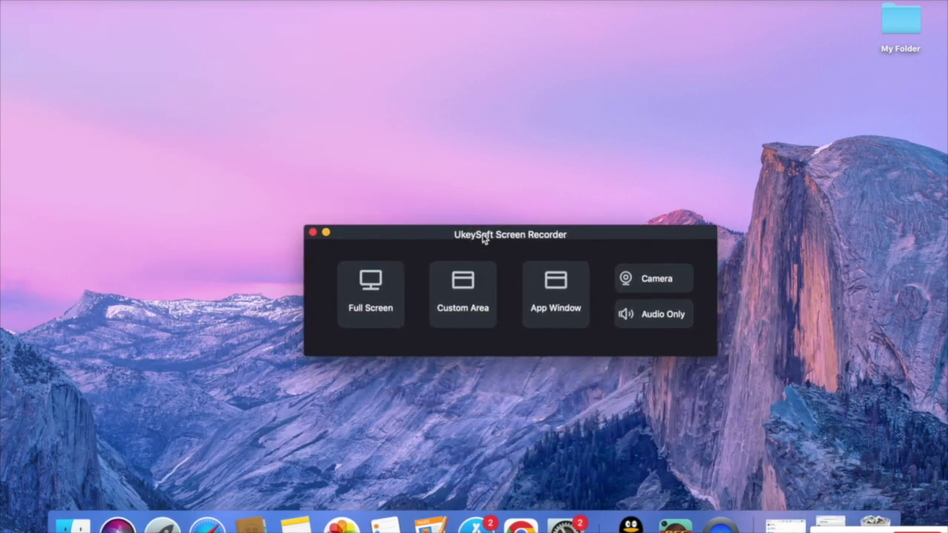
{"action": "left_click", "coordinate": [644, 320]}
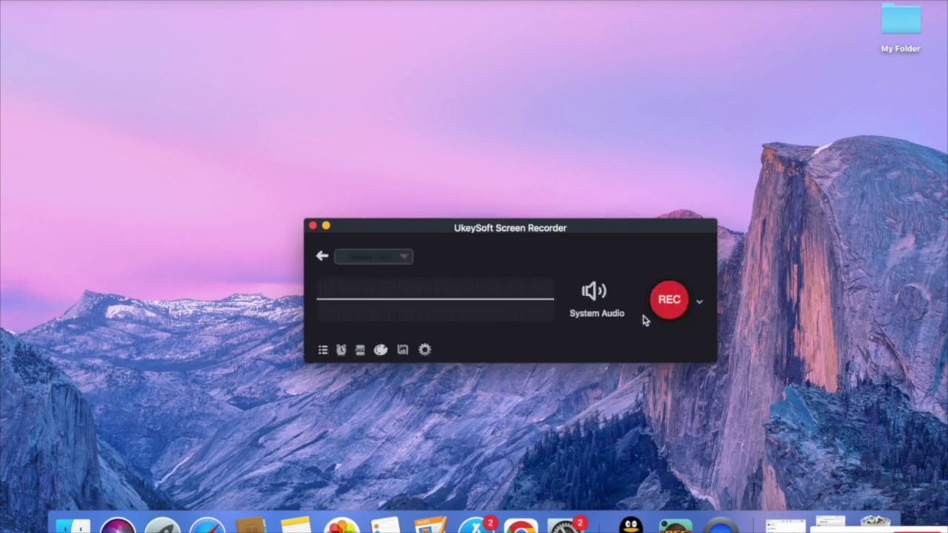
Try to set the audio source to System&Mic.
{"action": "left_click", "coordinate": [596, 293]}
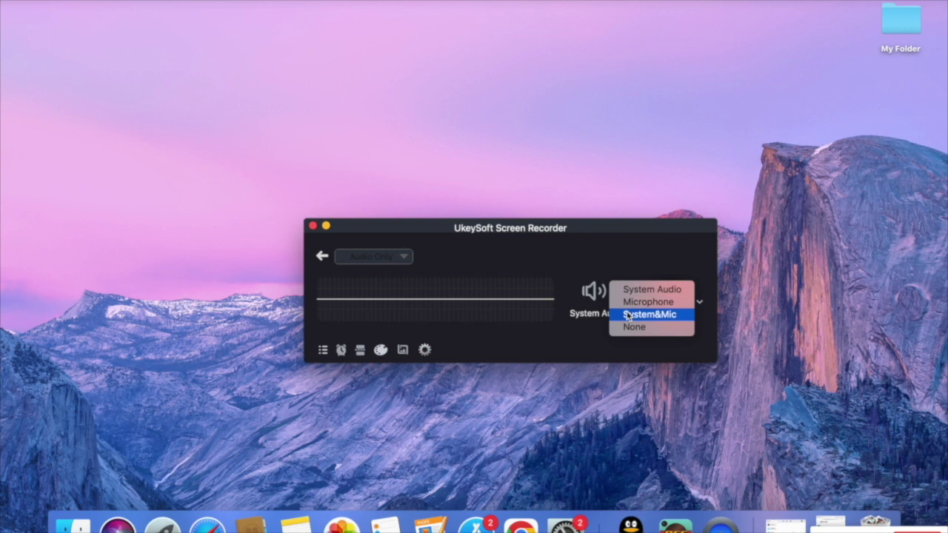
{"action": "left_click", "coordinate": [627, 317]}
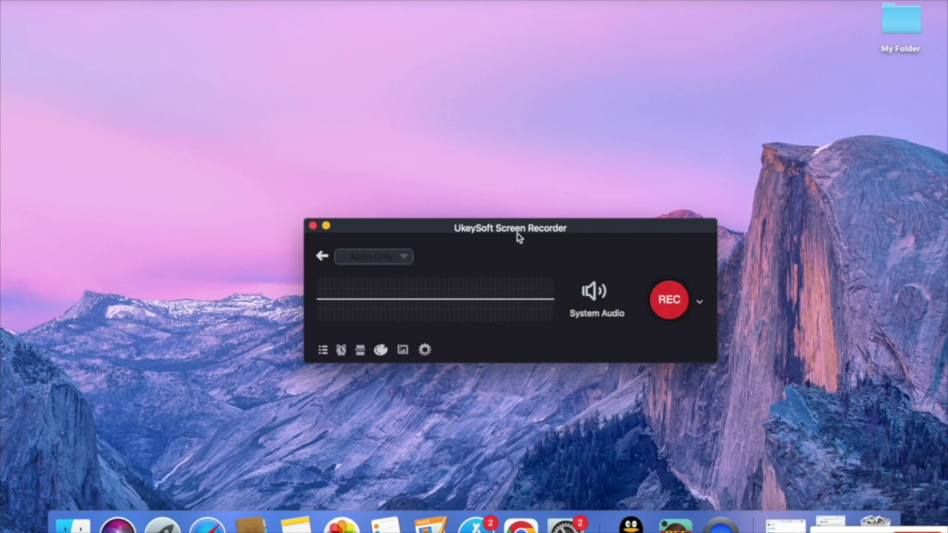
Return the recorder to Full Screen mode and check the available recording quality options.
{"action": "left_click", "coordinate": [324, 257]}
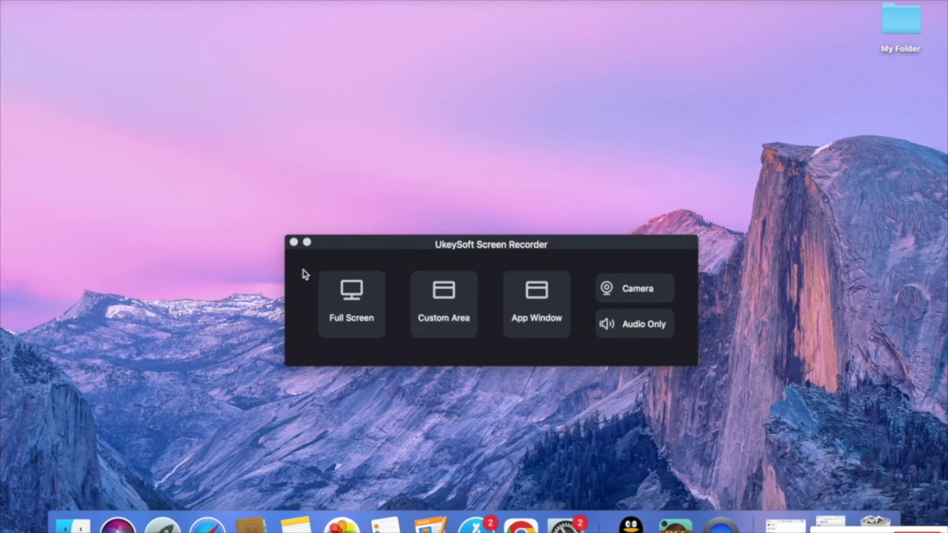
{"action": "left_click", "coordinate": [343, 298]}
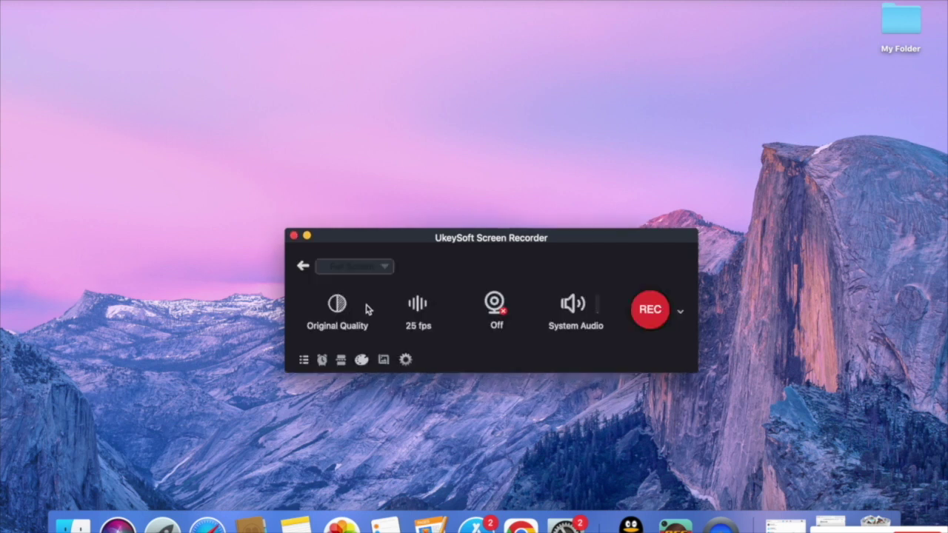
{"action": "left_click", "coordinate": [344, 311]}
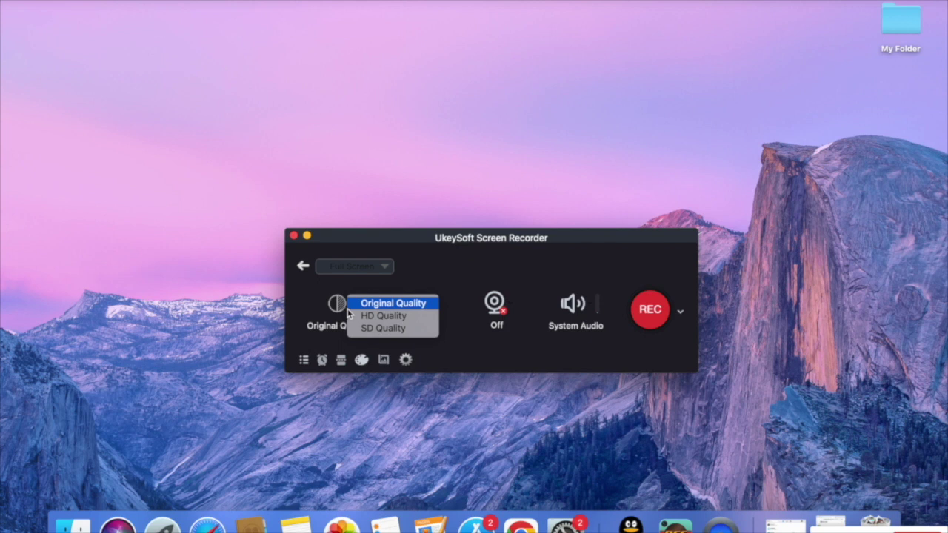
{"action": "left_click", "coordinate": [338, 315]}
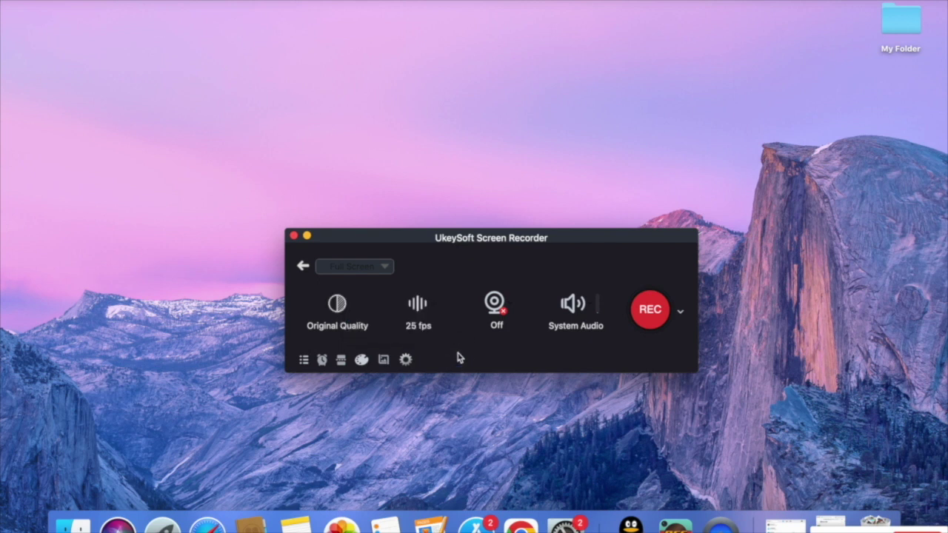
Open the recorder's general settings and examine the available video output formats.
{"action": "left_click", "coordinate": [407, 361]}
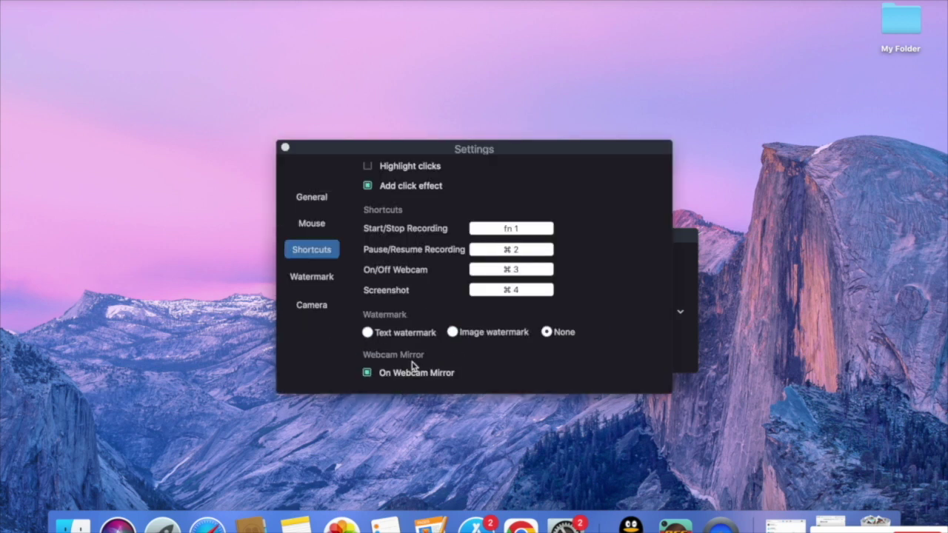
{"action": "left_click", "coordinate": [321, 204]}
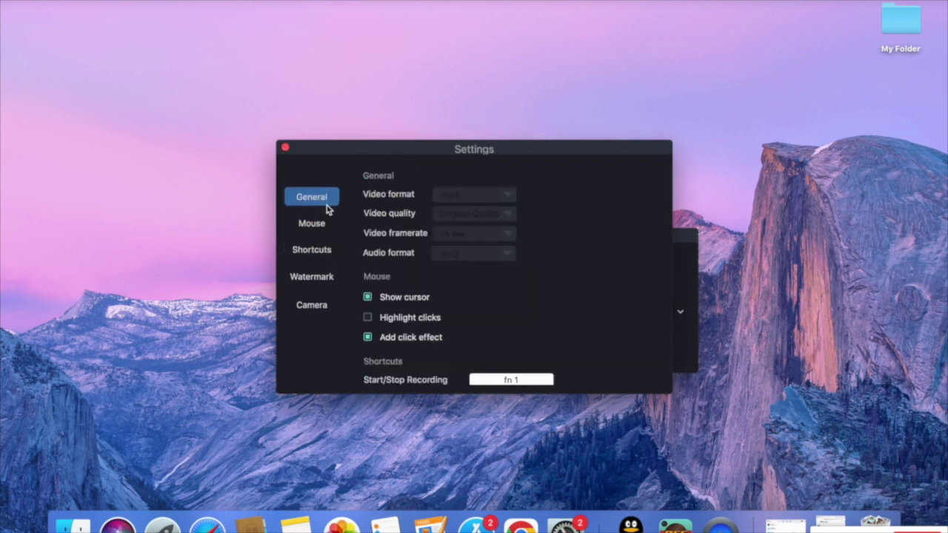
{"action": "left_click", "coordinate": [472, 194]}
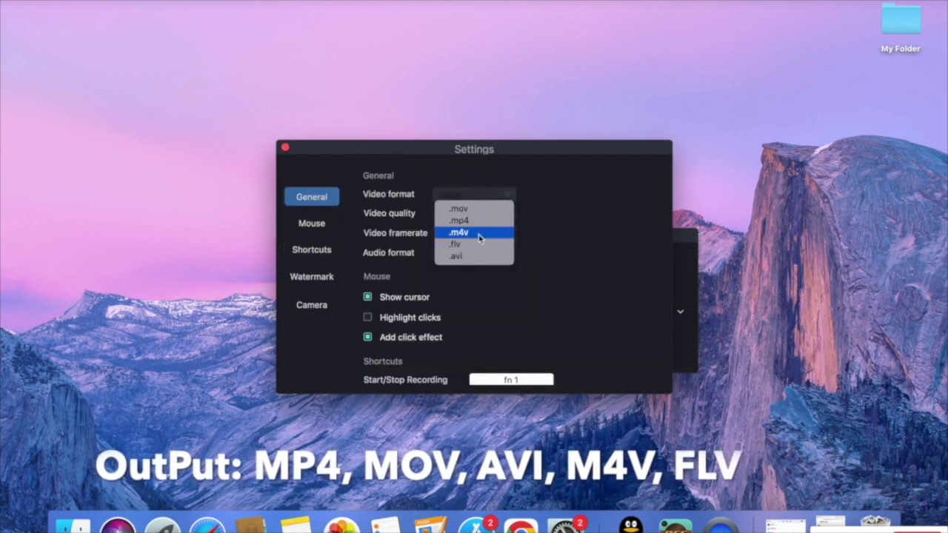
{"action": "left_click", "coordinate": [599, 237]}
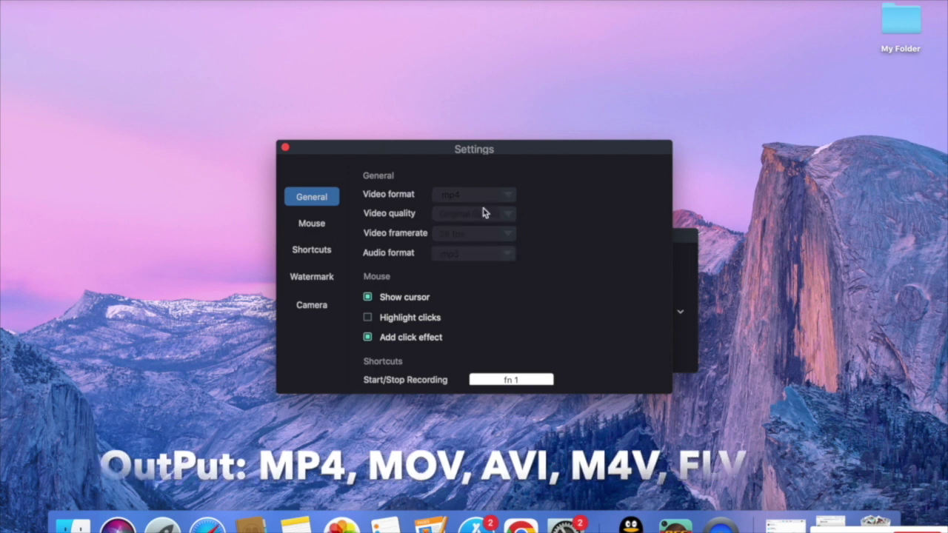
Examine the available audio format and video quality options in the general settings without changing them.
{"action": "left_click", "coordinate": [487, 255]}
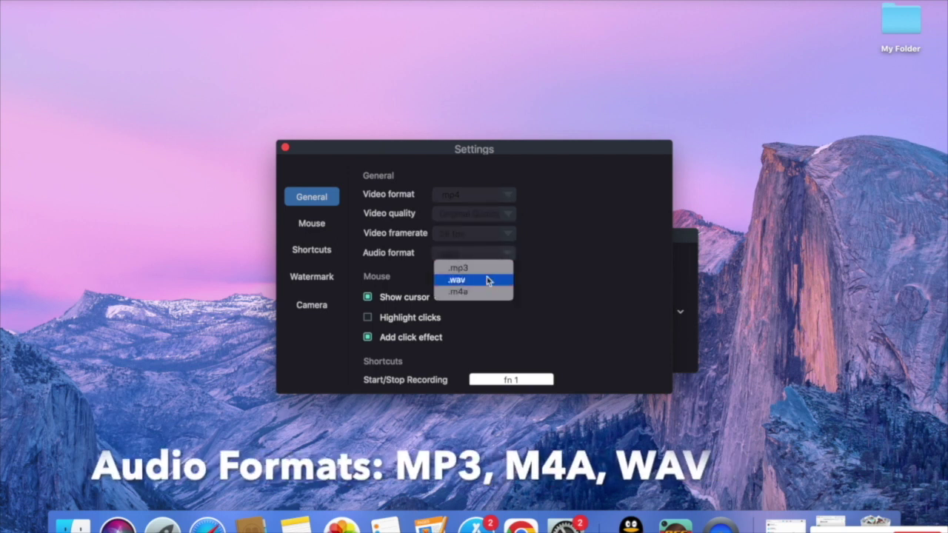
{"action": "left_click", "coordinate": [550, 261]}
{"action": "left_click", "coordinate": [480, 214]}
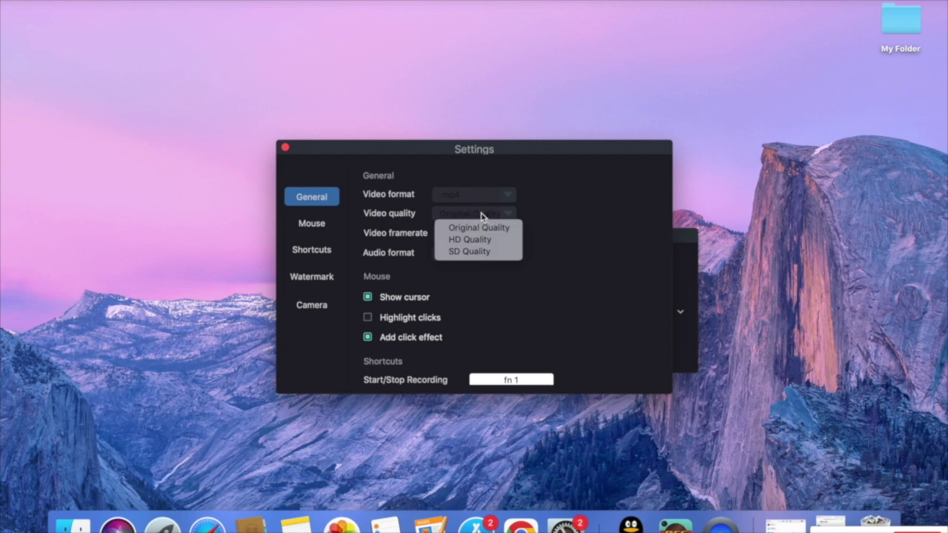
{"action": "left_click", "coordinate": [536, 271]}
Review the mouse, shortcut and watermark settings and close the settings window.
{"action": "left_click", "coordinate": [314, 225]}
{"action": "left_click", "coordinate": [314, 250]}
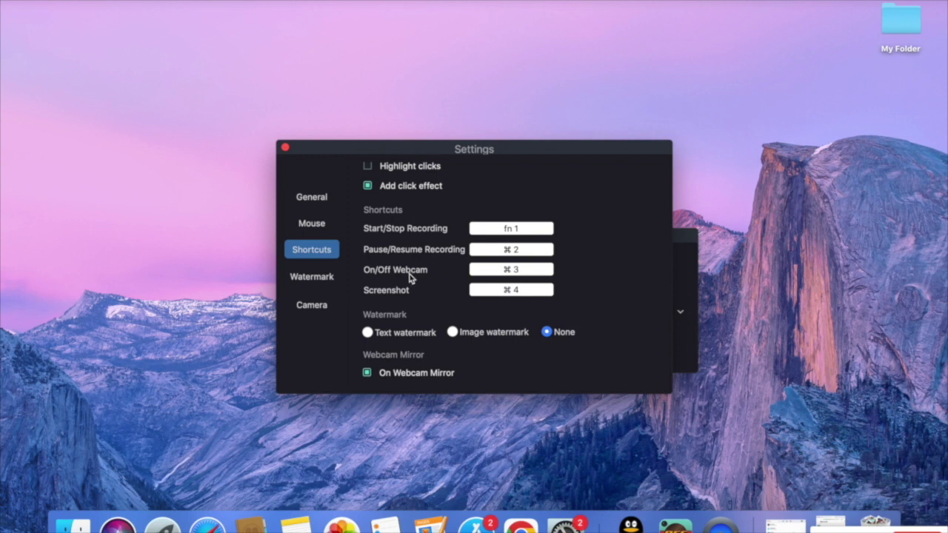
{"action": "left_click", "coordinate": [321, 278]}
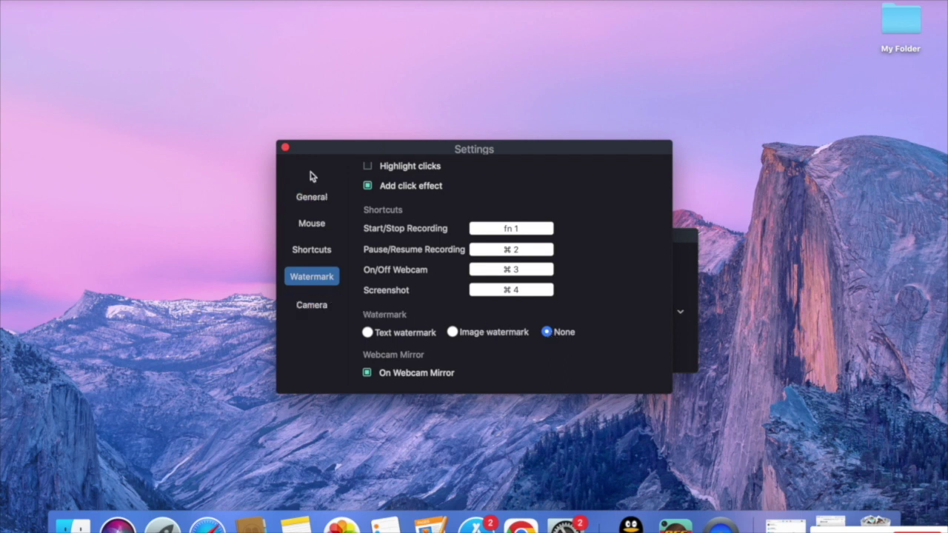
{"action": "left_click", "coordinate": [289, 148]}
{"action": "left_click", "coordinate": [286, 150]}
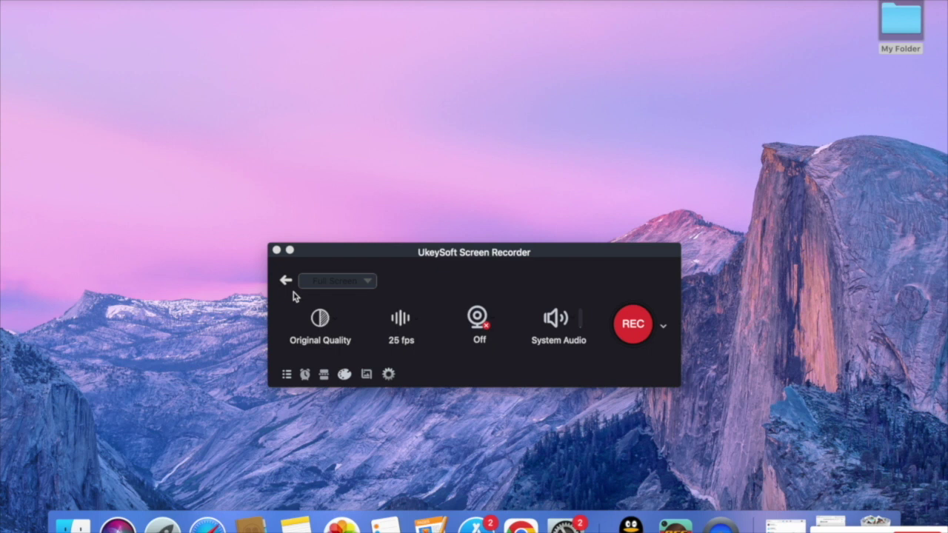
Play the recording 20221011_165107.mp4 from the recorder's file list, then close the player and the list.
{"action": "left_click", "coordinate": [288, 374]}
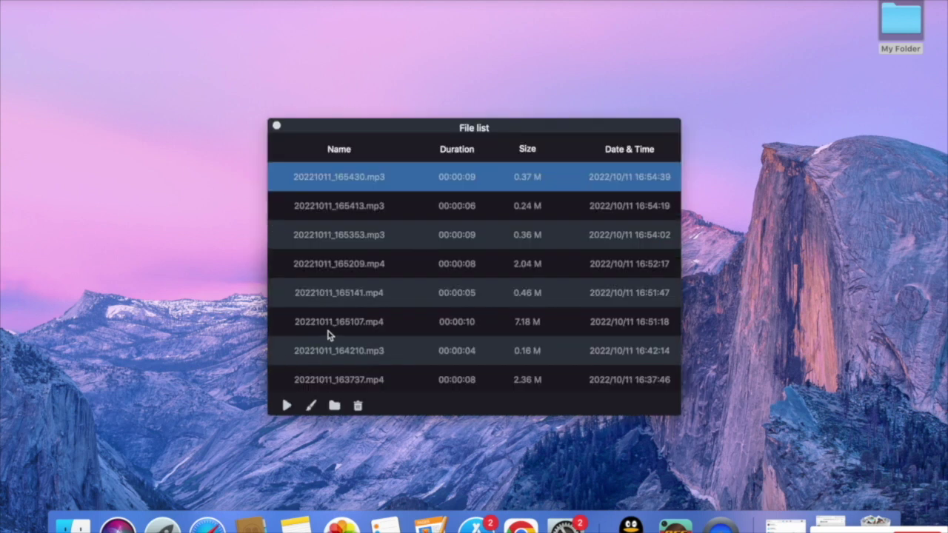
{"action": "double_click", "coordinate": [381, 322]}
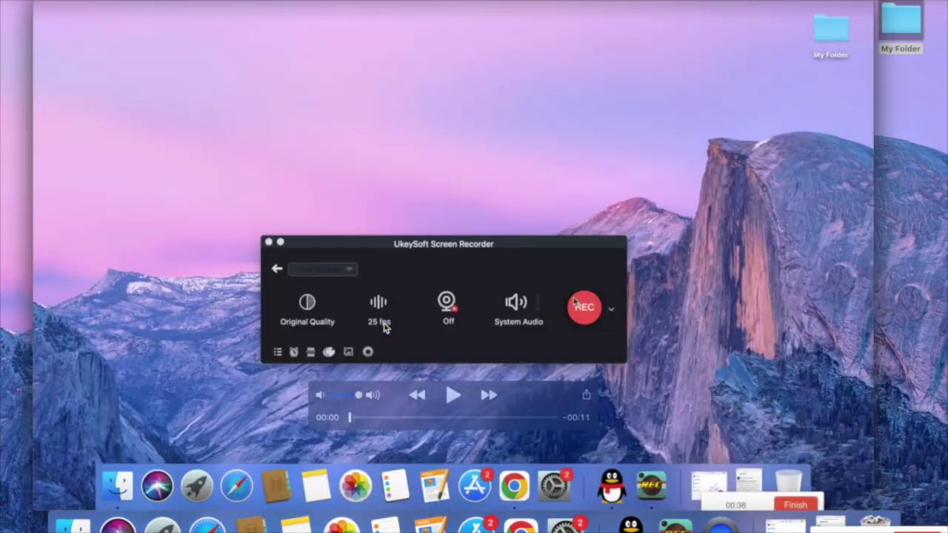
{"action": "left_click", "coordinate": [463, 402]}
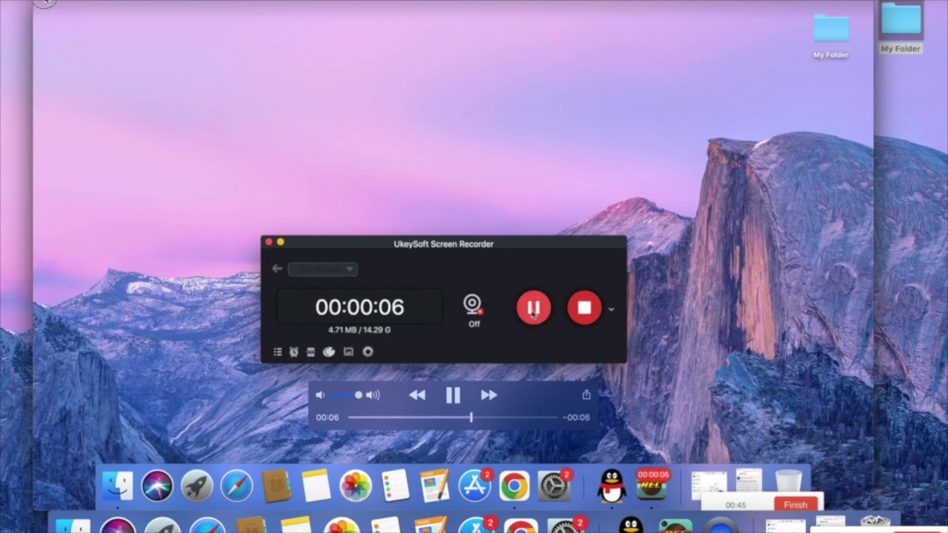
{"action": "left_click", "coordinate": [46, 2]}
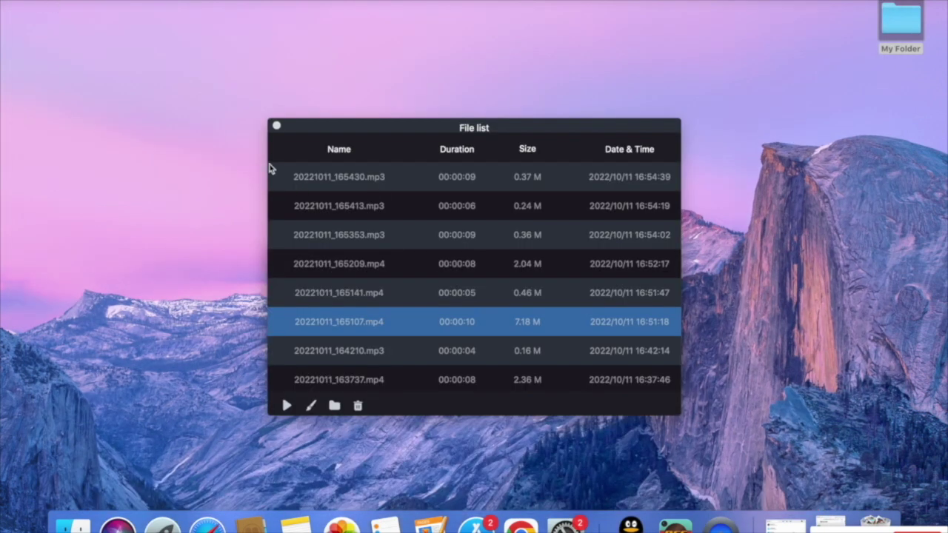
{"action": "left_click", "coordinate": [277, 130]}
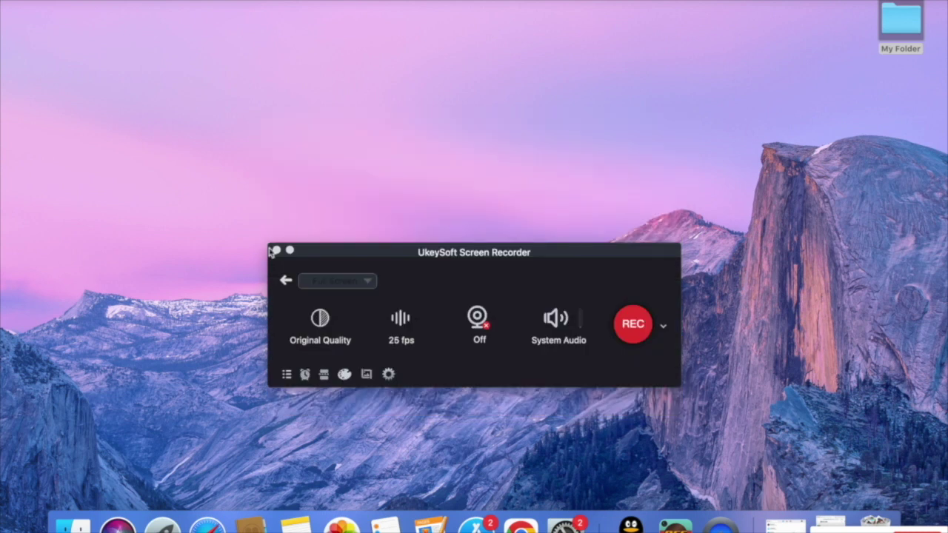
Go back to the recording mode selection and preview the Custom Area, Full Screen and Audio Only modes, returning to the selection after each.
{"action": "left_click", "coordinate": [286, 283]}
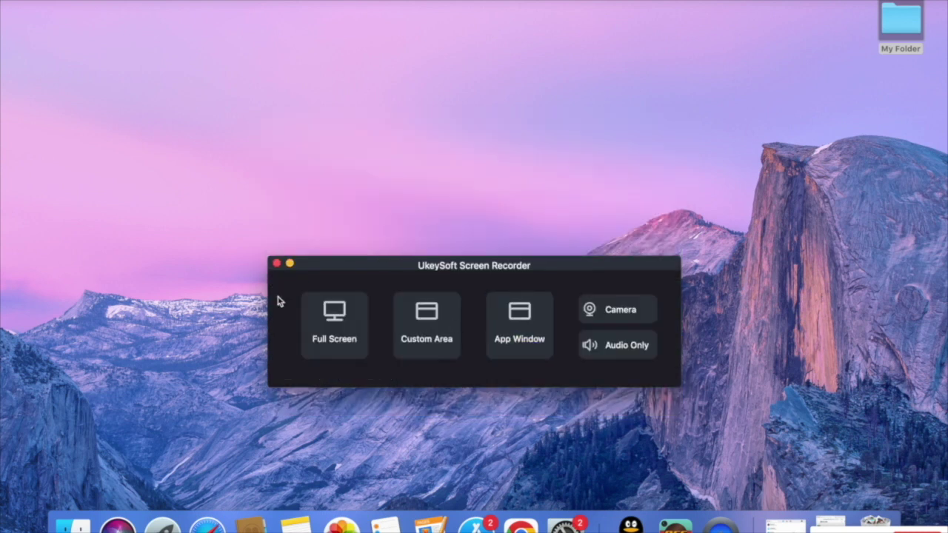
{"action": "left_click_drag", "start_coordinate": [393, 263], "coordinate": [368, 203]}
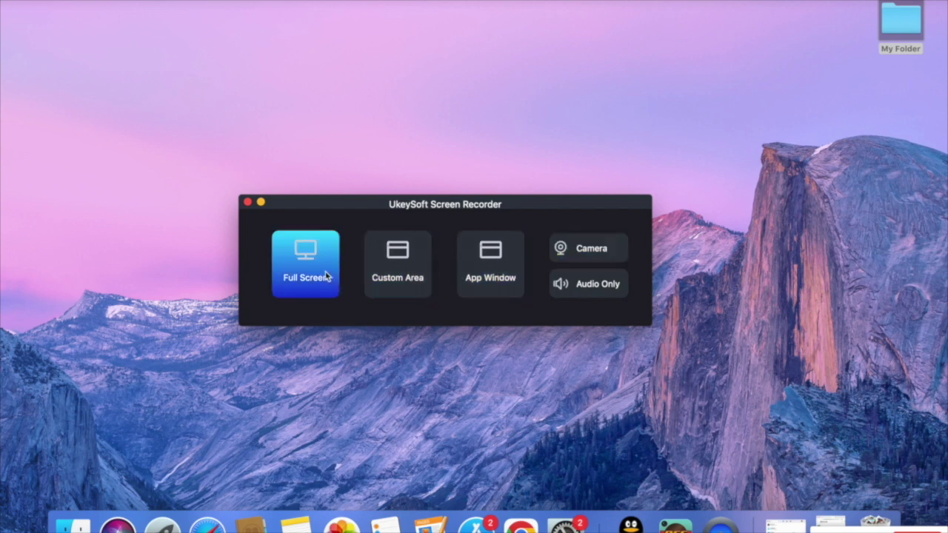
{"action": "left_click", "coordinate": [393, 260]}
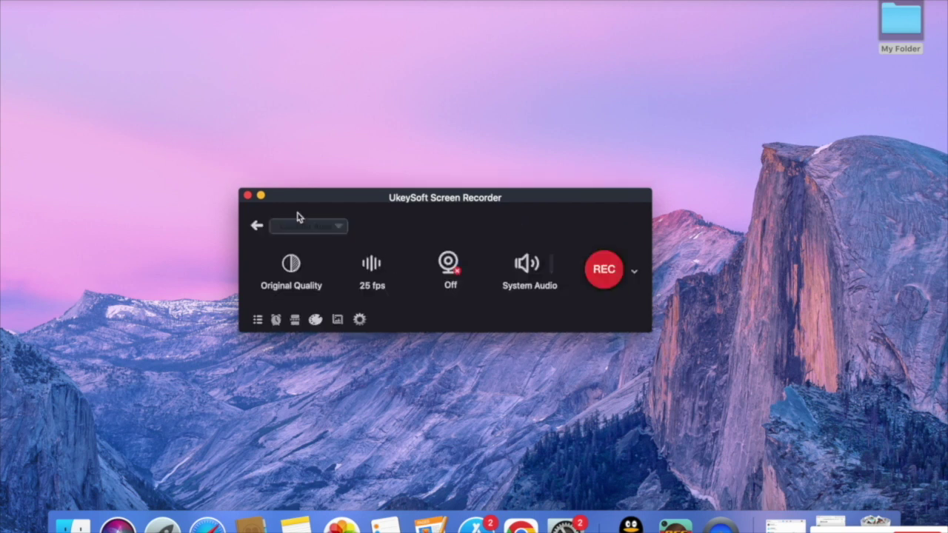
{"action": "left_click", "coordinate": [260, 226]}
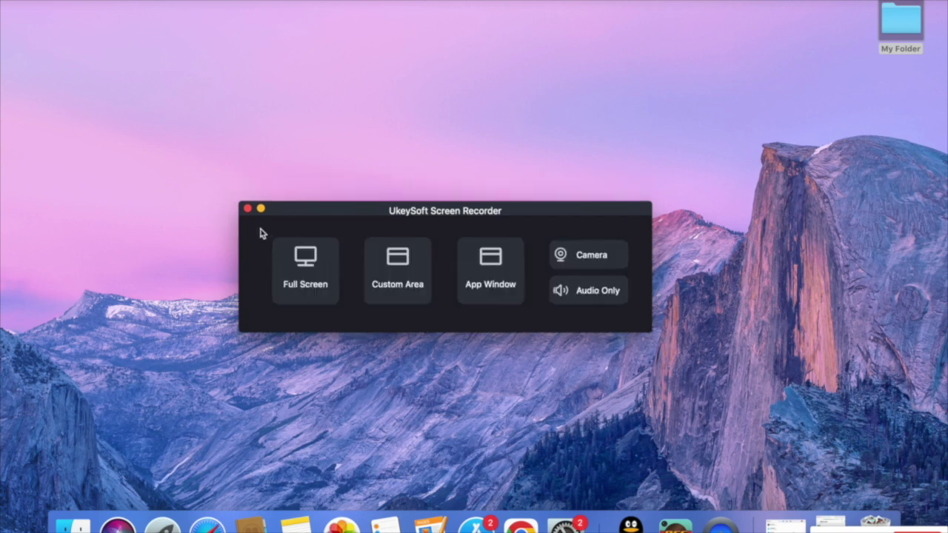
{"action": "left_click", "coordinate": [317, 271]}
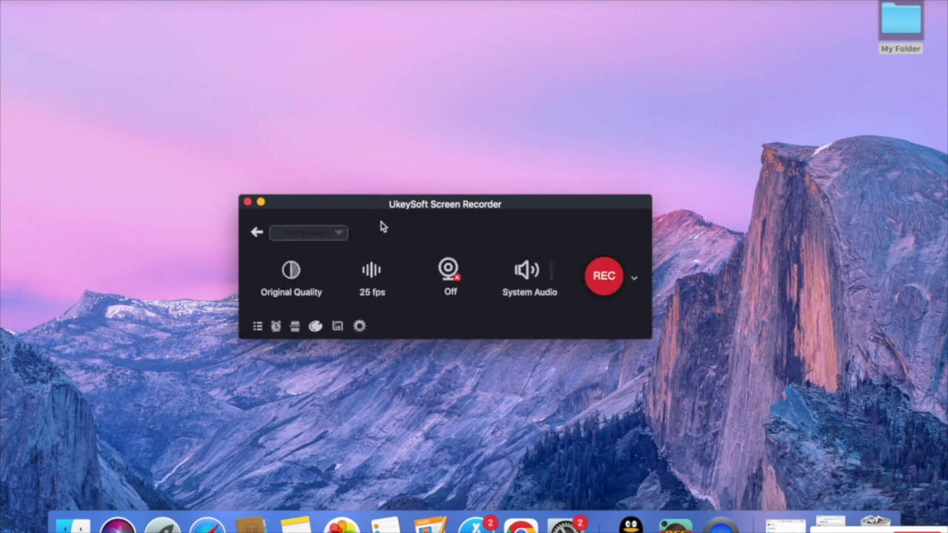
{"action": "left_click", "coordinate": [259, 234]}
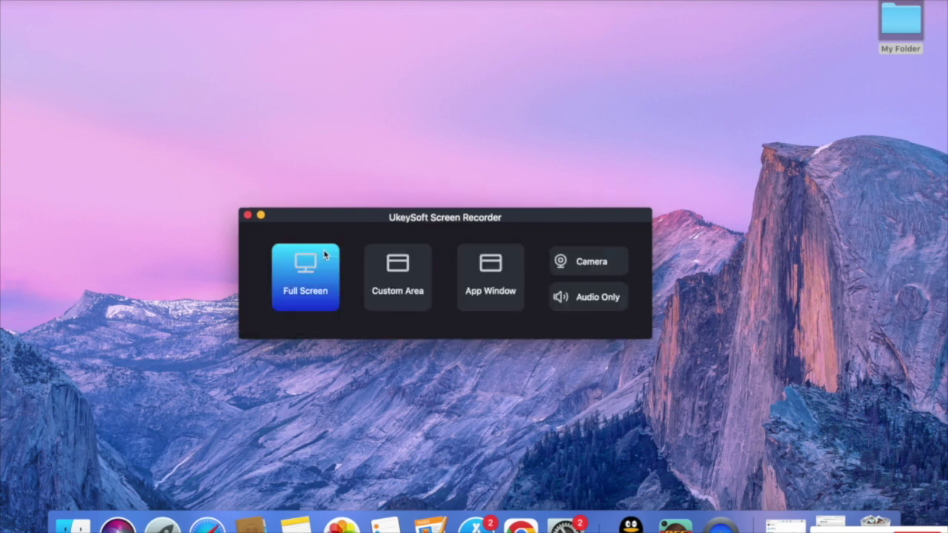
{"action": "left_click", "coordinate": [574, 295]}
{"action": "left_click", "coordinate": [257, 239]}
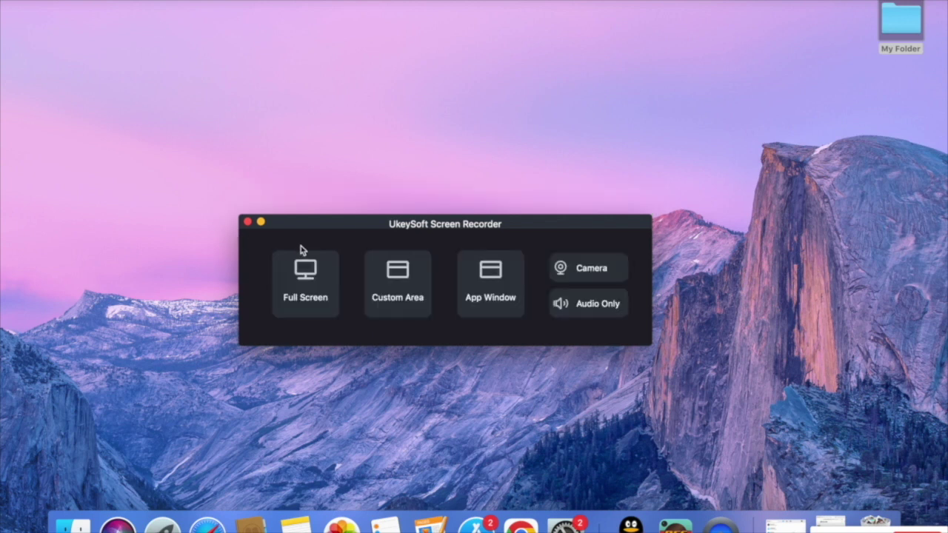